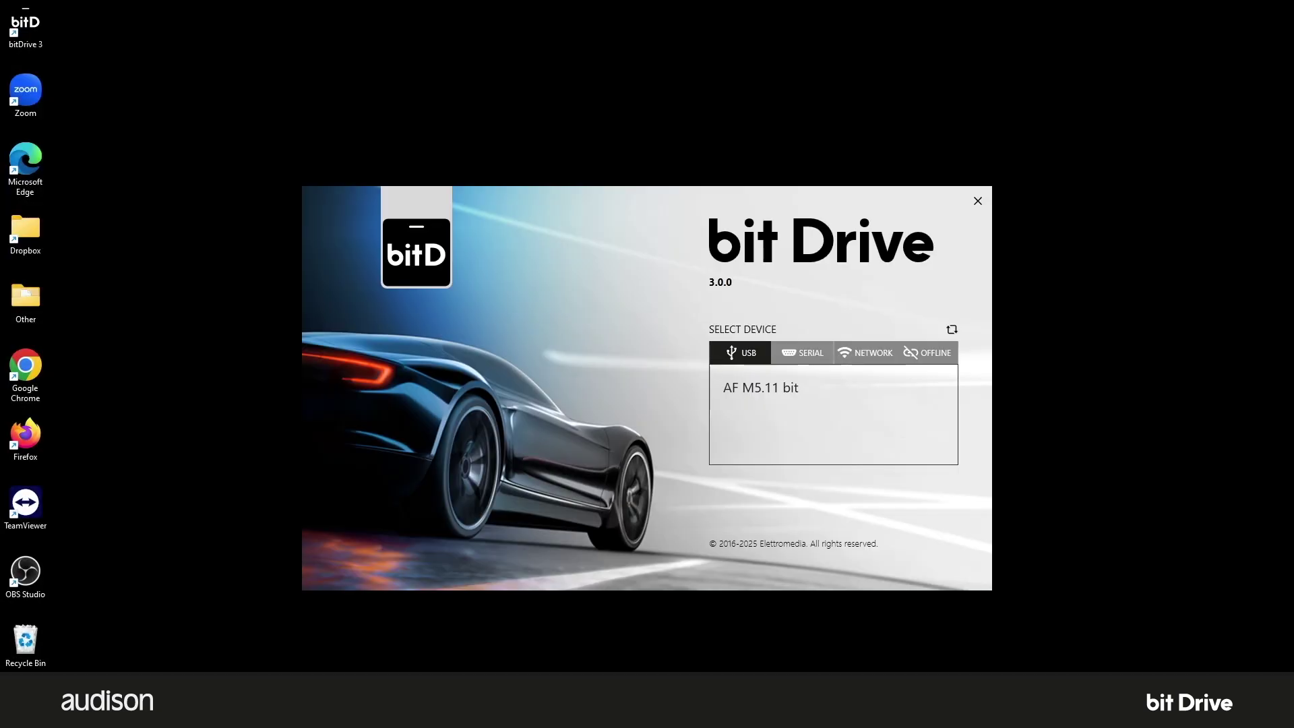
Connect online to the AF M5.11 bit from the USB device list and open its tuning workspace
{"action": "left_click", "coordinate": [775, 389]}
{"action": "left_click", "coordinate": [776, 392]}
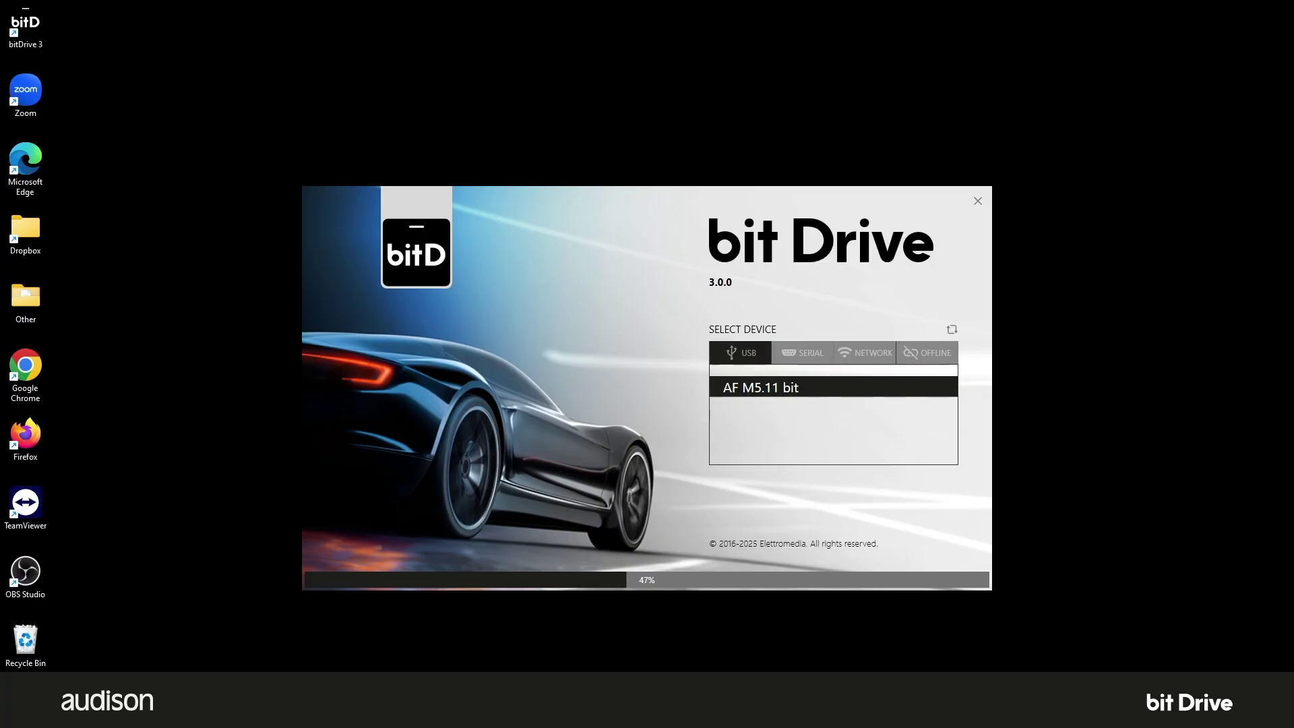
{"action": "left_click", "coordinate": [1174, 663]}
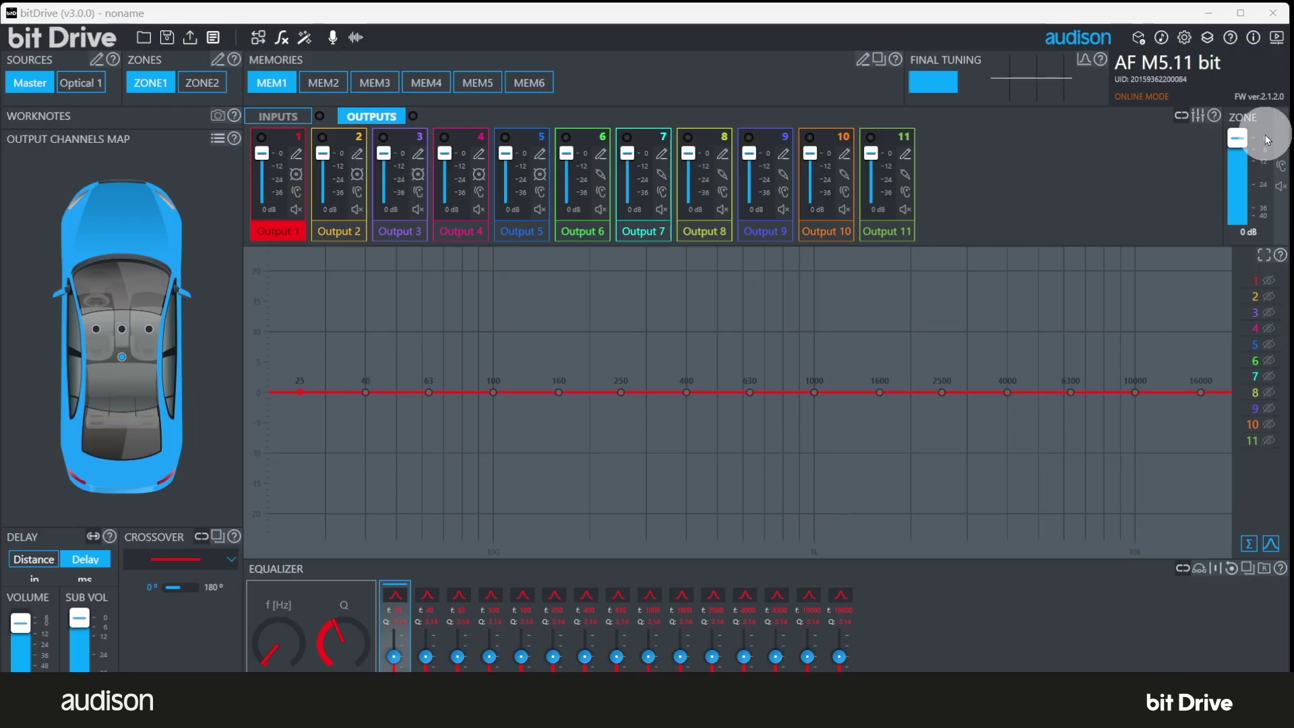
{"action": "left_click", "coordinate": [1211, 21]}
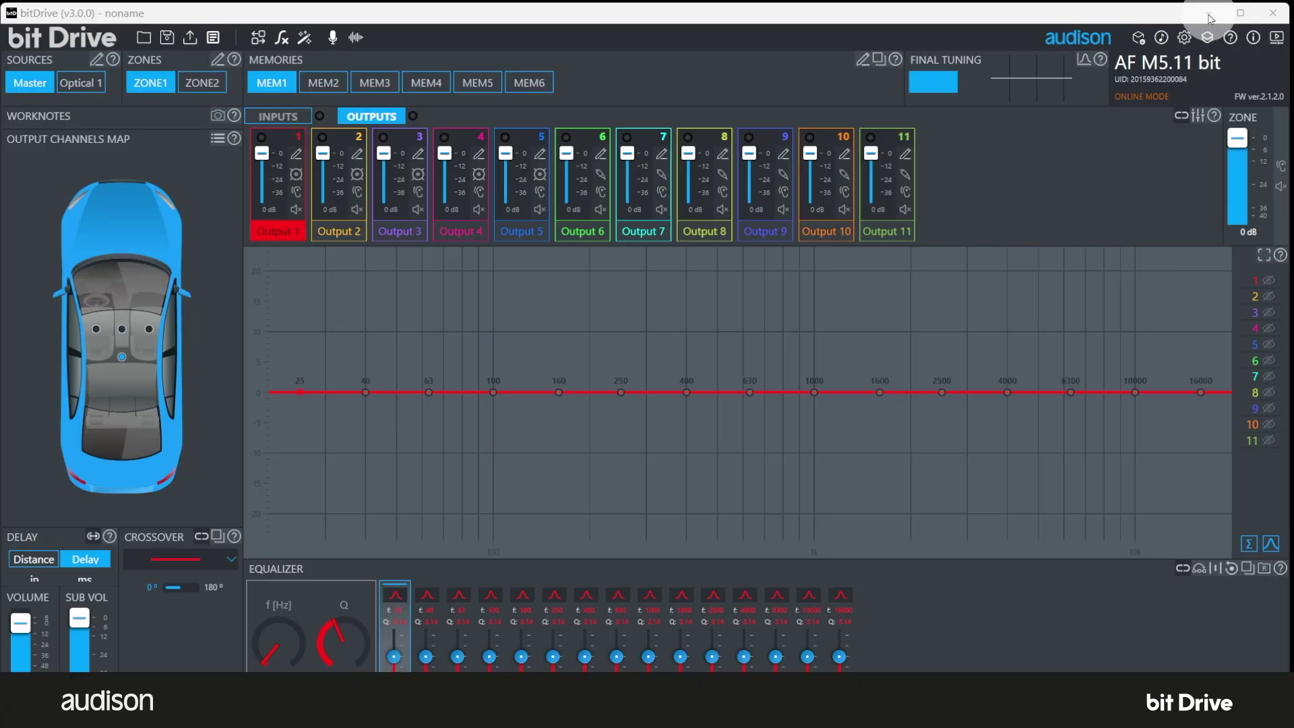
{"action": "left_click", "coordinate": [812, 82]}
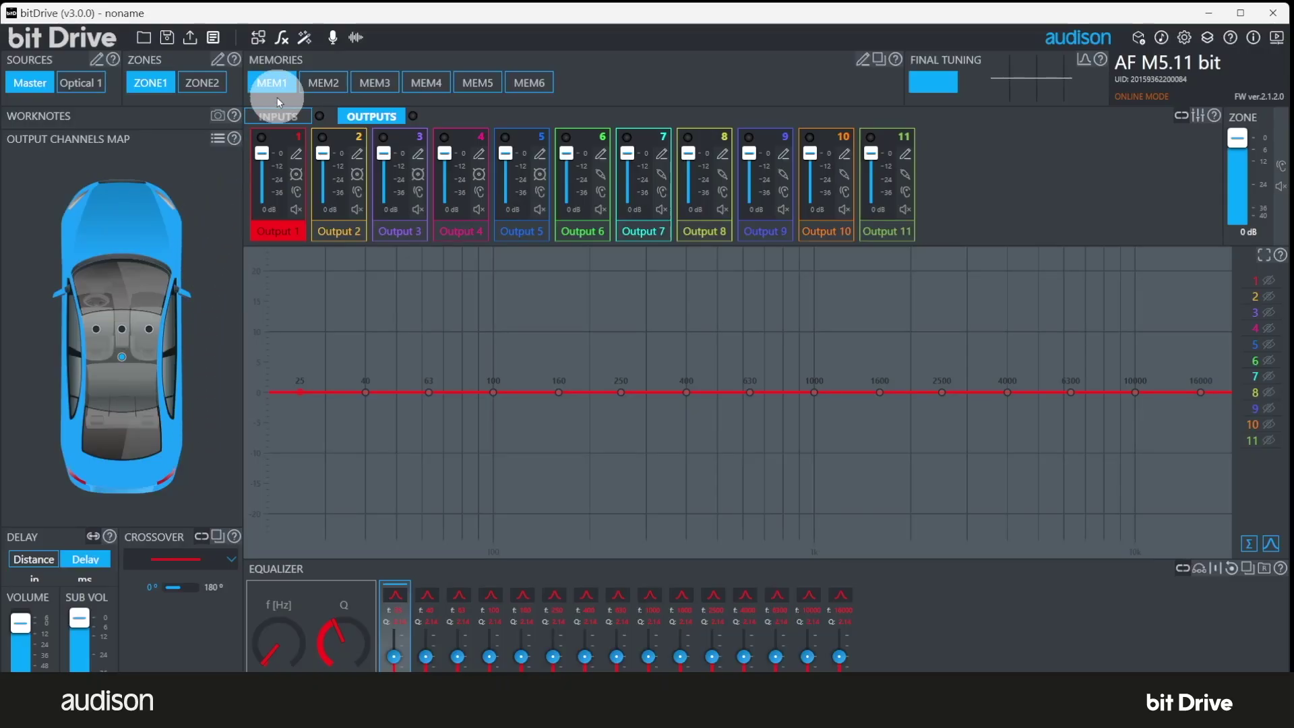
Launch the Configuration wizard from the Wizards menu and start the Setup assistant
{"action": "left_click", "coordinate": [307, 38]}
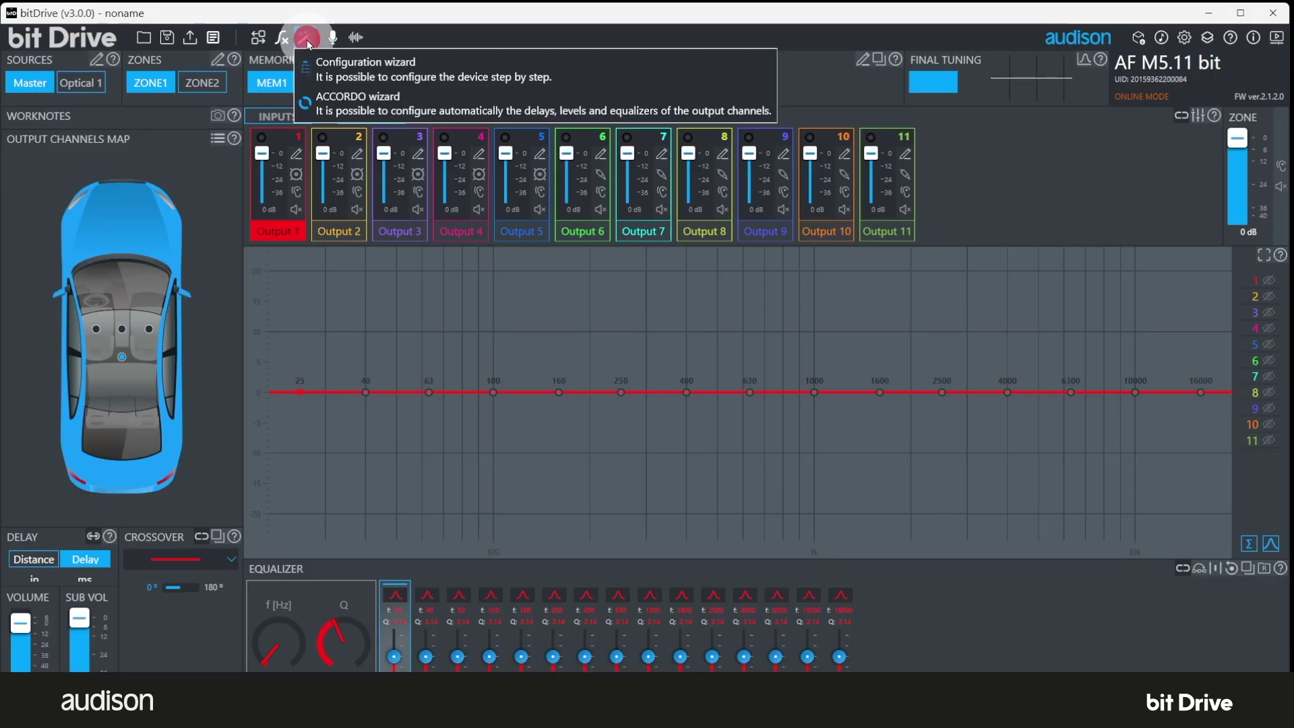
{"action": "left_click", "coordinate": [577, 71]}
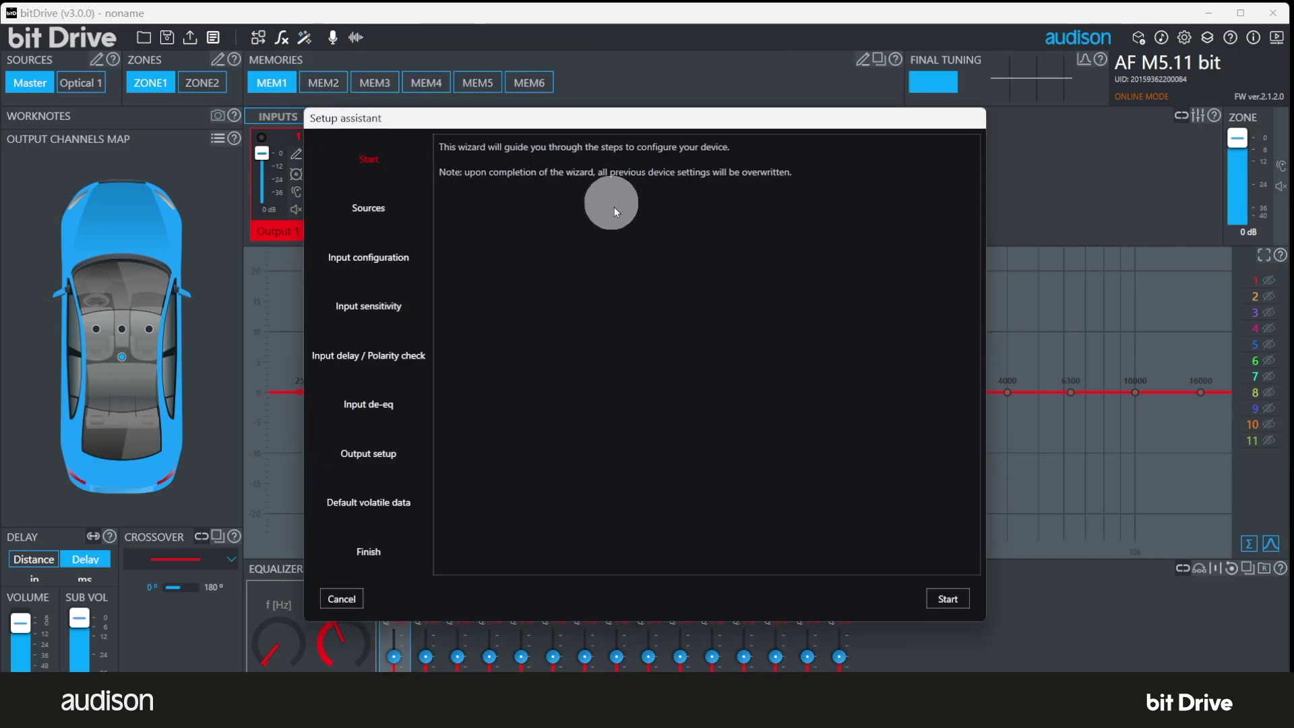
{"action": "left_click", "coordinate": [951, 597]}
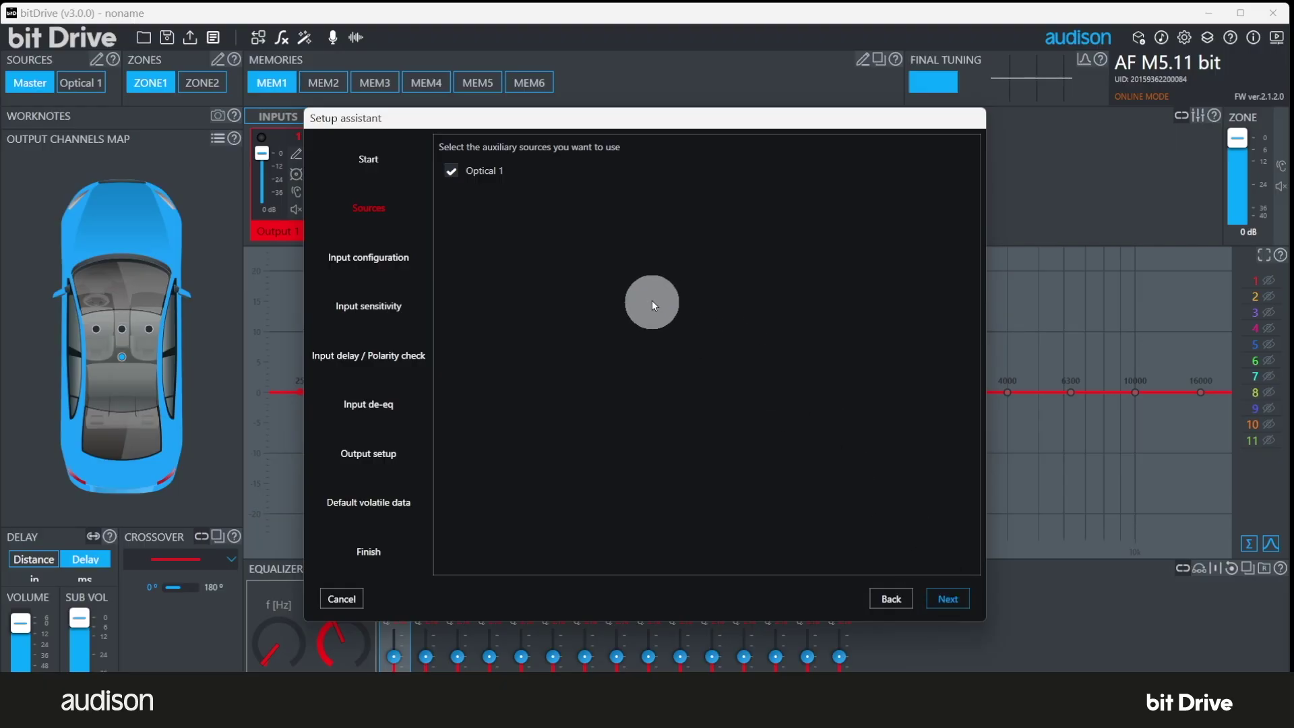
Keep Optical 1 ticked as an auxiliary source and advance to Input configuration
{"action": "left_click", "coordinate": [455, 173]}
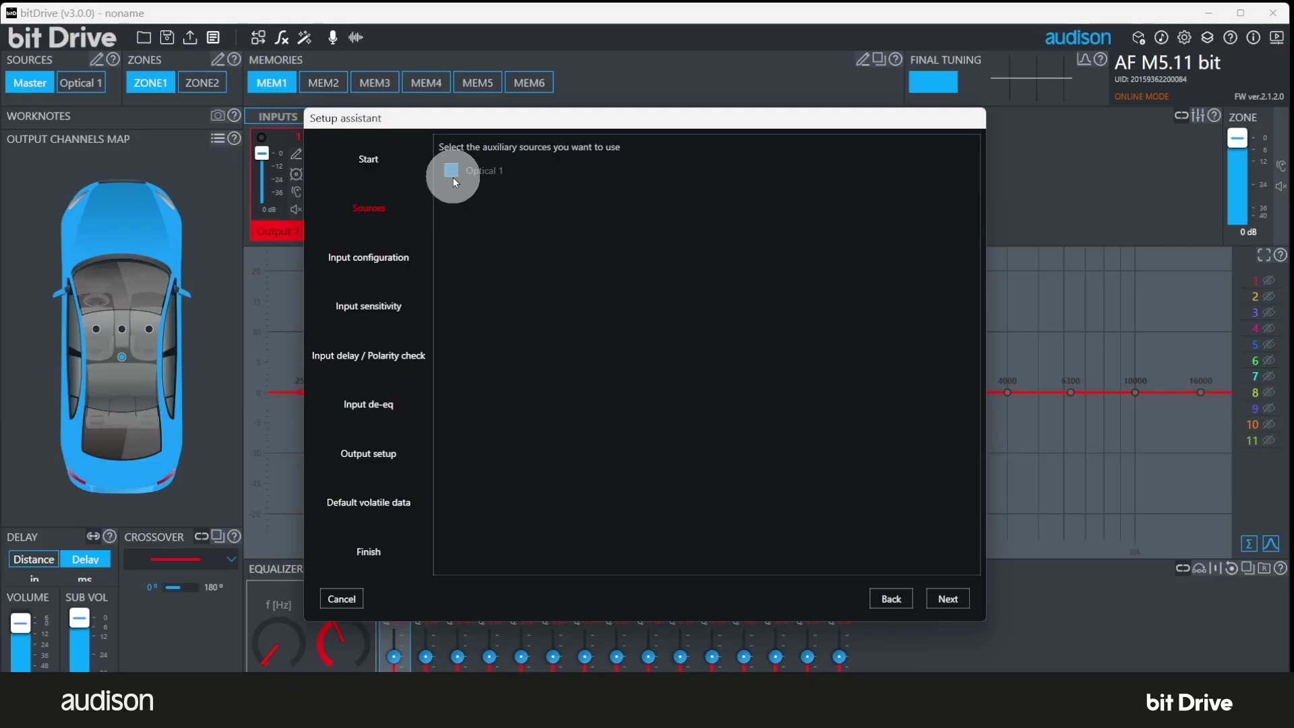
{"action": "left_click", "coordinate": [947, 594]}
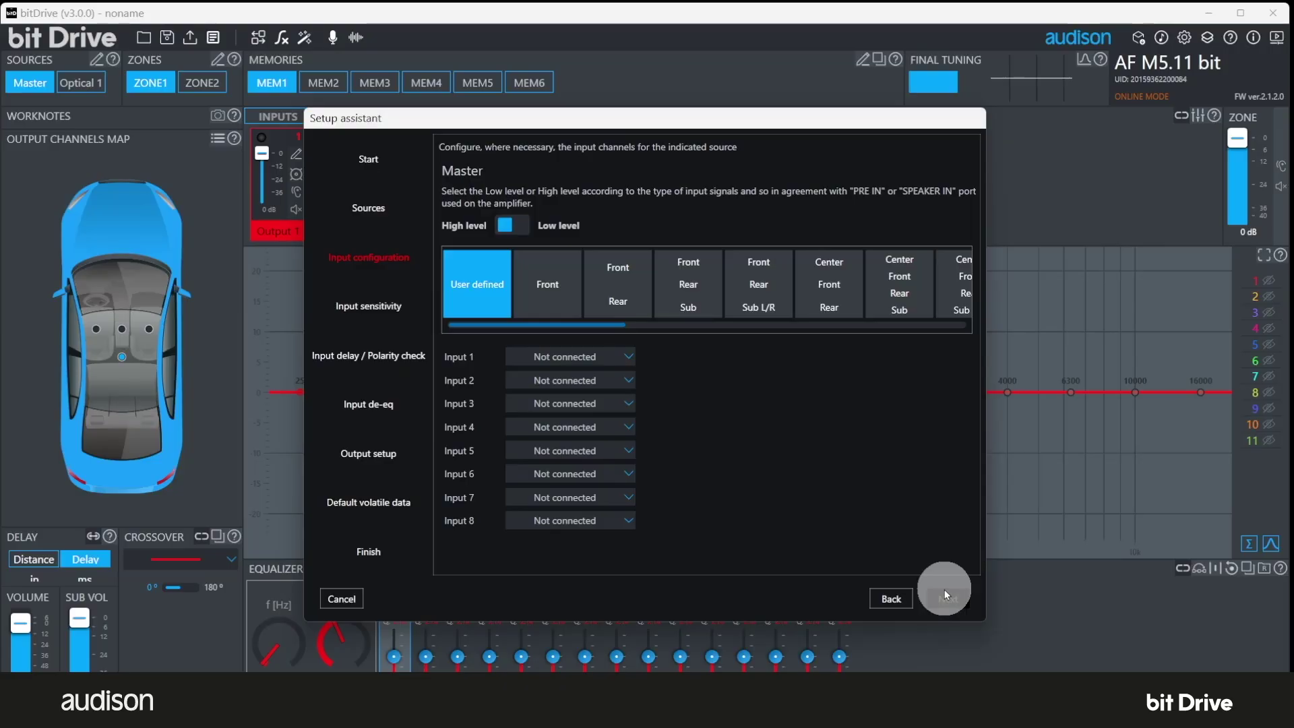
Set the Master source input type to High level instead of Low level
{"action": "left_click", "coordinate": [616, 325]}
{"action": "left_click_drag", "start_coordinate": [616, 325], "coordinate": [532, 368]}
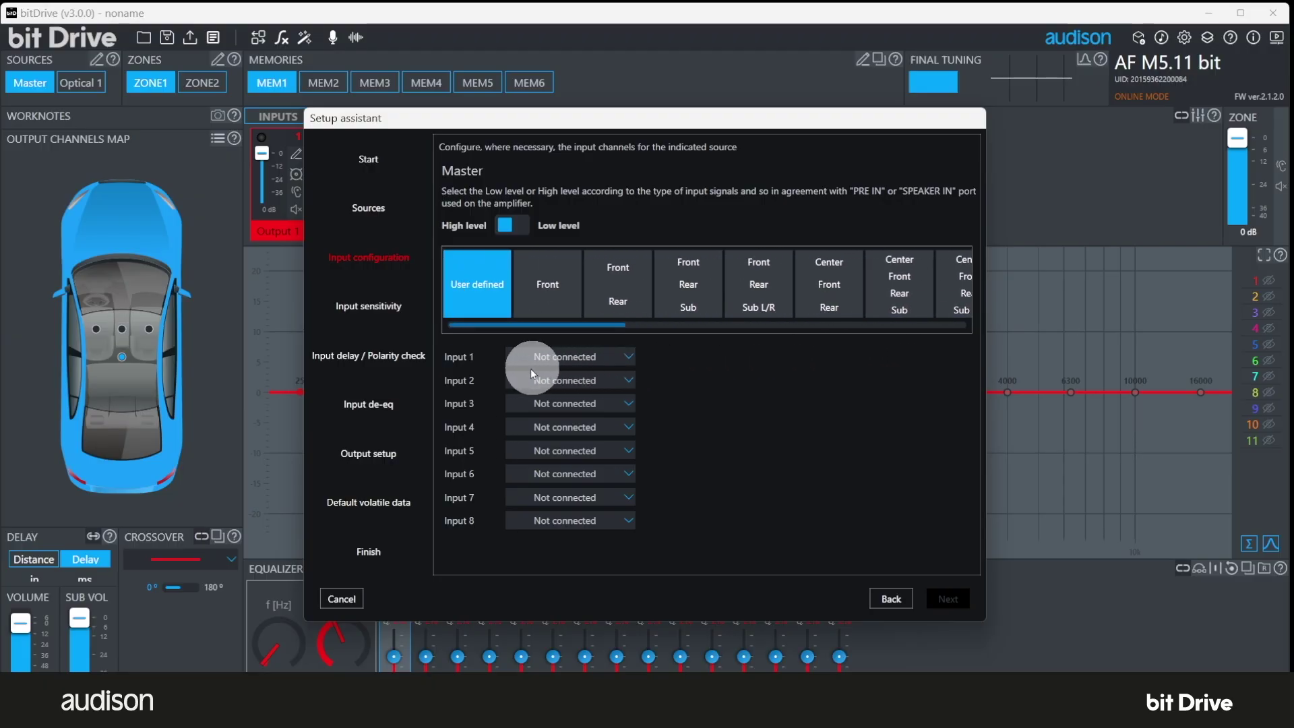
{"action": "left_click", "coordinate": [529, 229]}
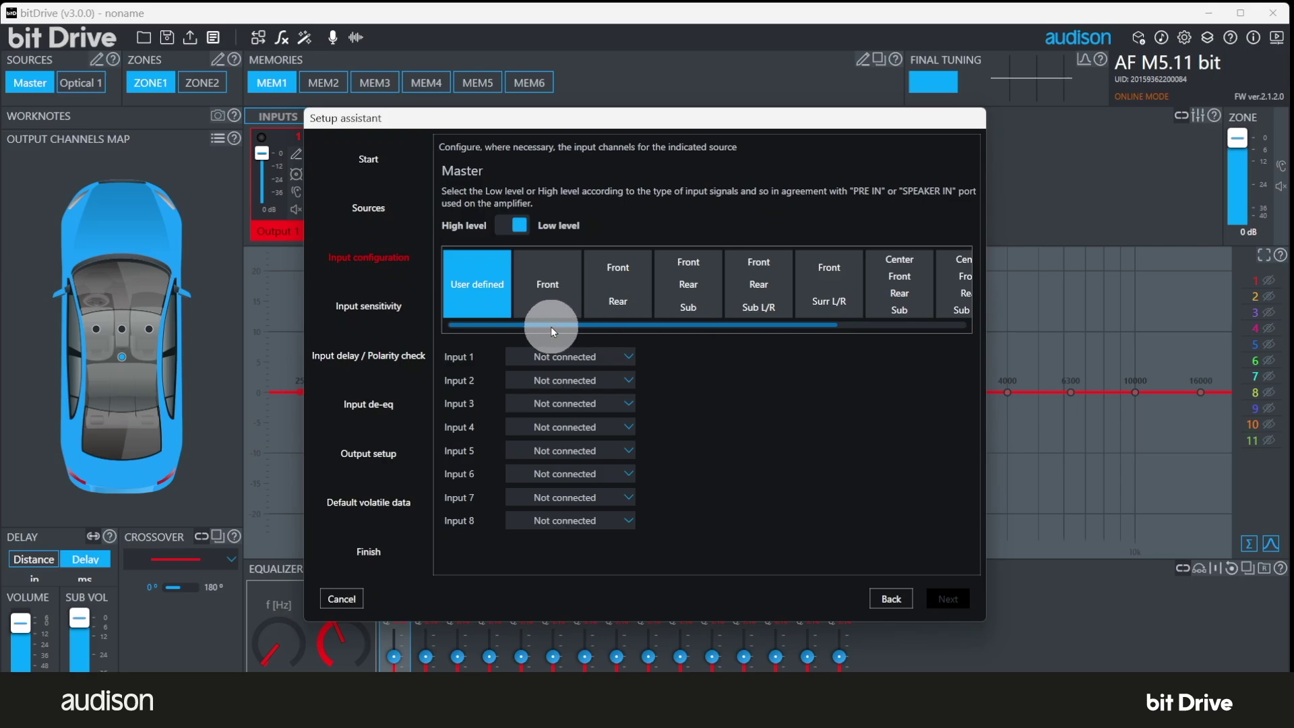
{"action": "left_click_drag", "start_coordinate": [552, 326], "coordinate": [509, 340]}
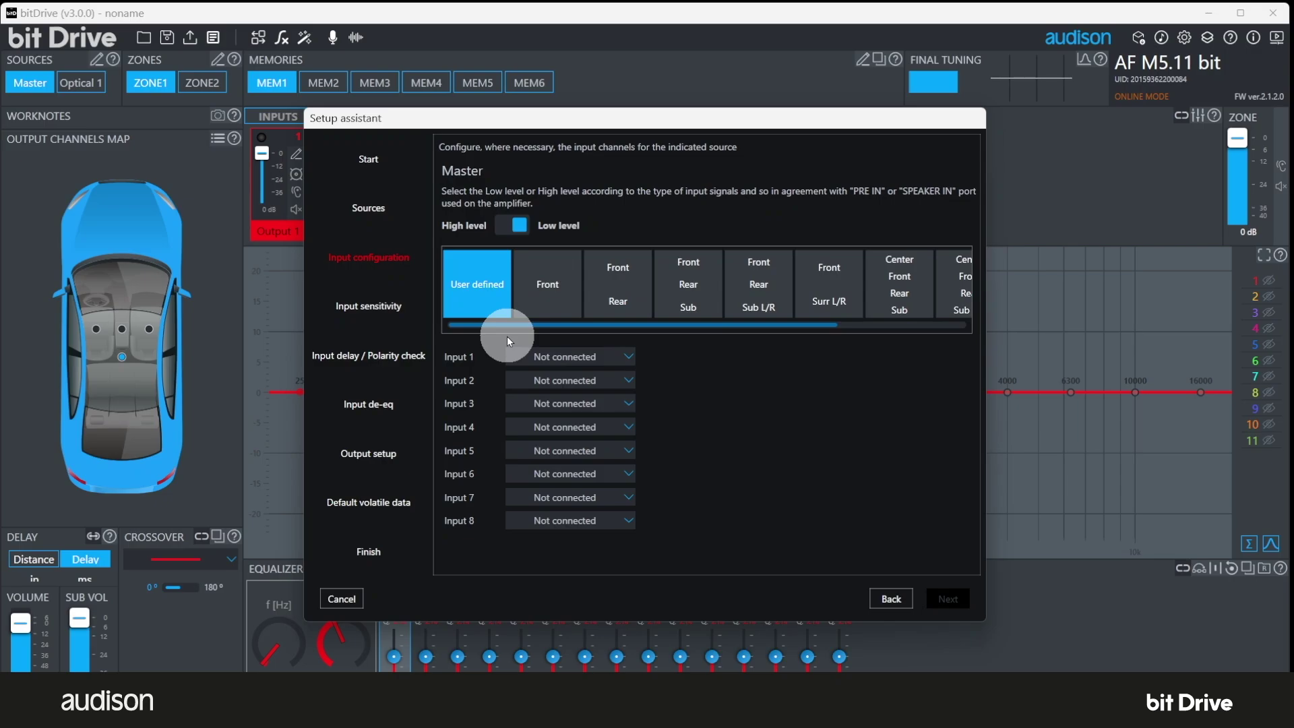
{"action": "left_click", "coordinate": [504, 226]}
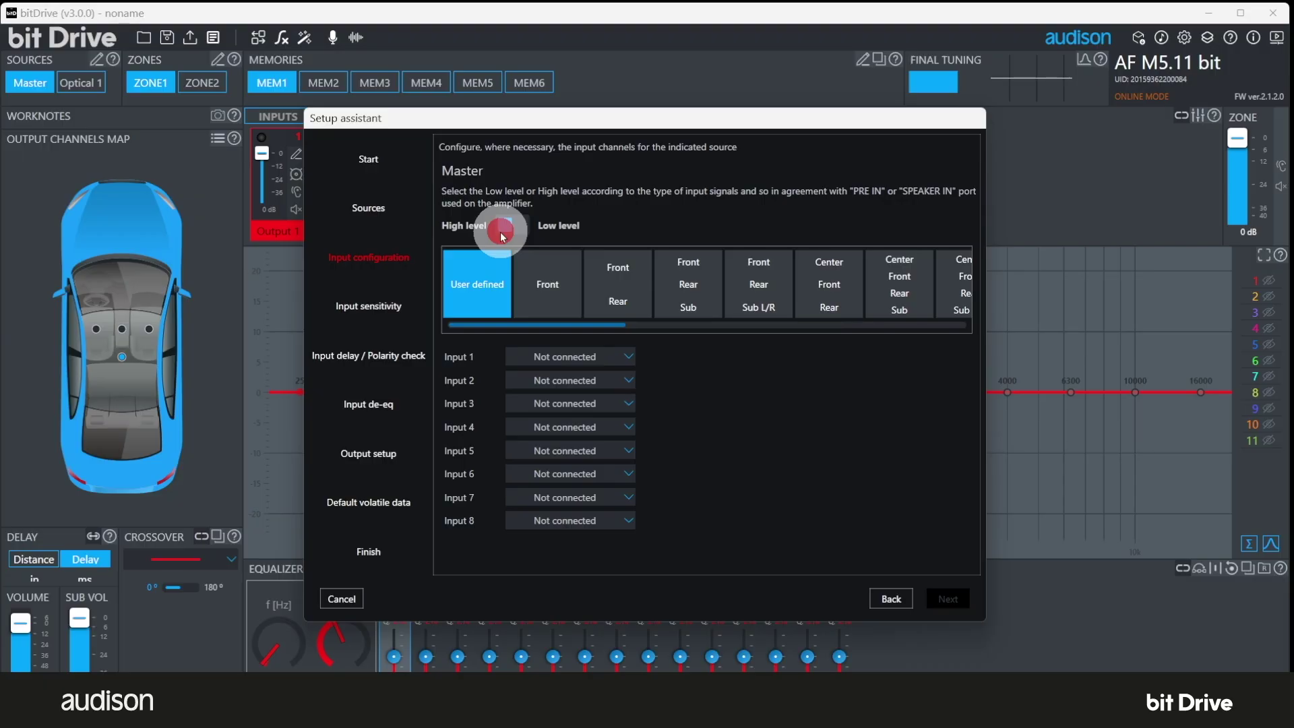
Apply the Front/Rear input preset and view the Derive Sub from options
{"action": "left_click", "coordinate": [625, 292]}
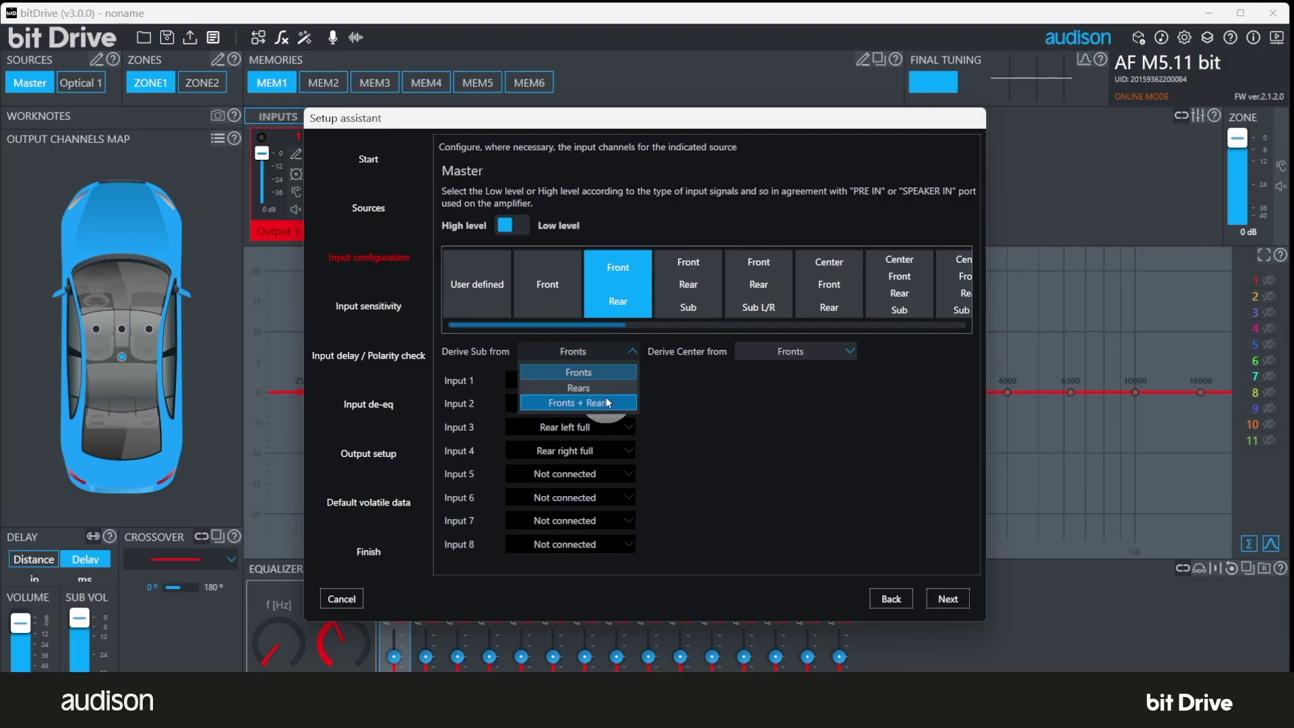
{"action": "left_click", "coordinate": [609, 356]}
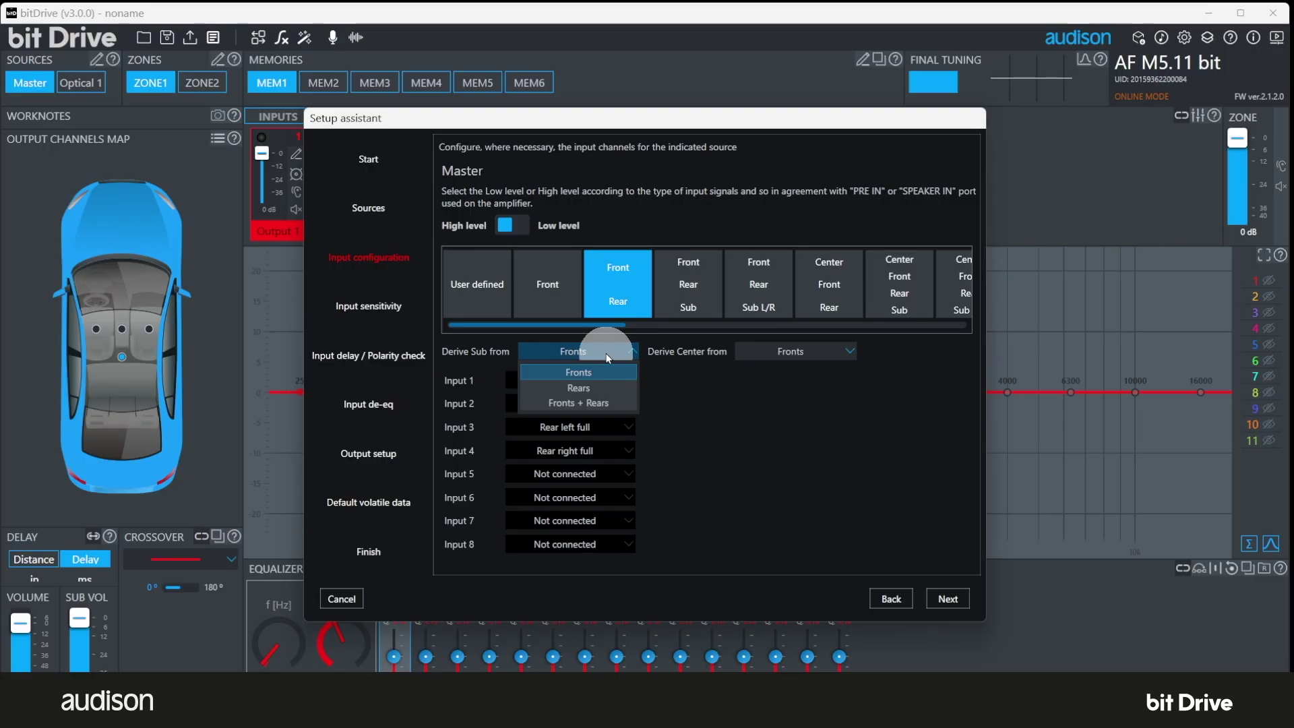
Close the Derive Sub from list, keeping Fronts as the sub source
{"action": "left_click", "coordinate": [608, 356]}
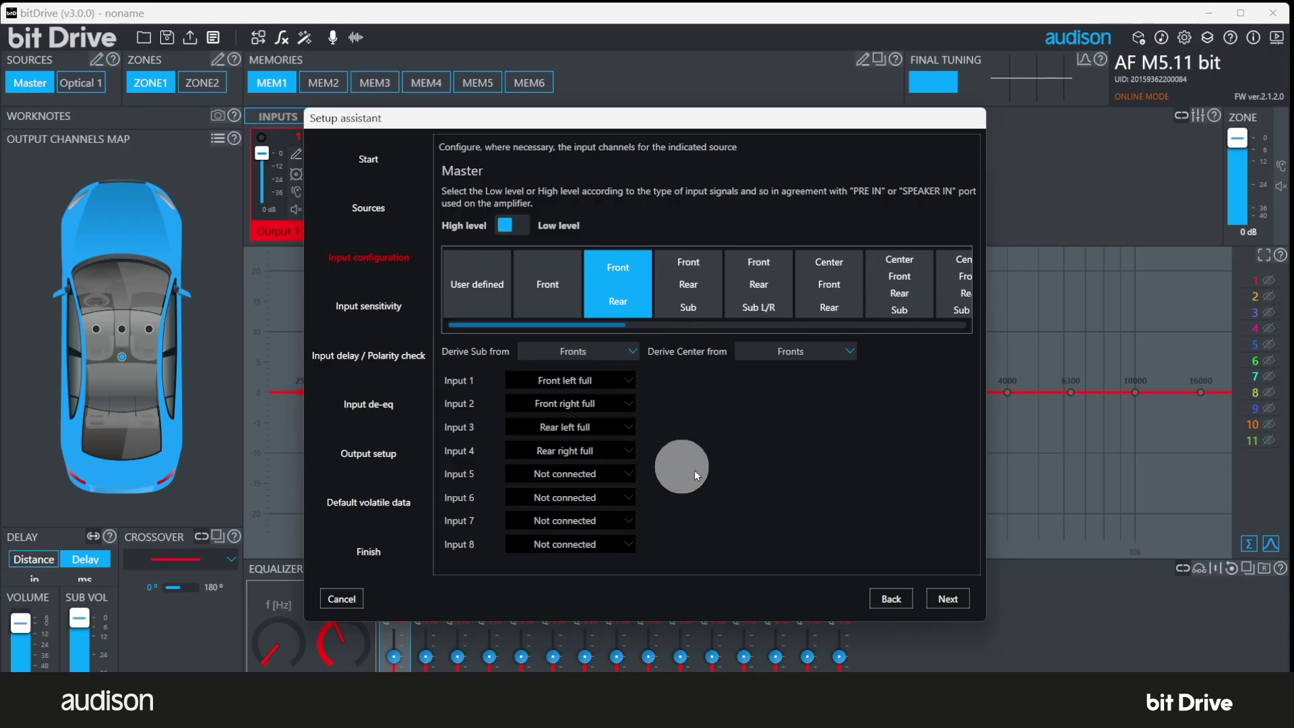
Advance to the Input sensitivity page listing the four full-range inputs at 11V
{"action": "left_click", "coordinate": [956, 599]}
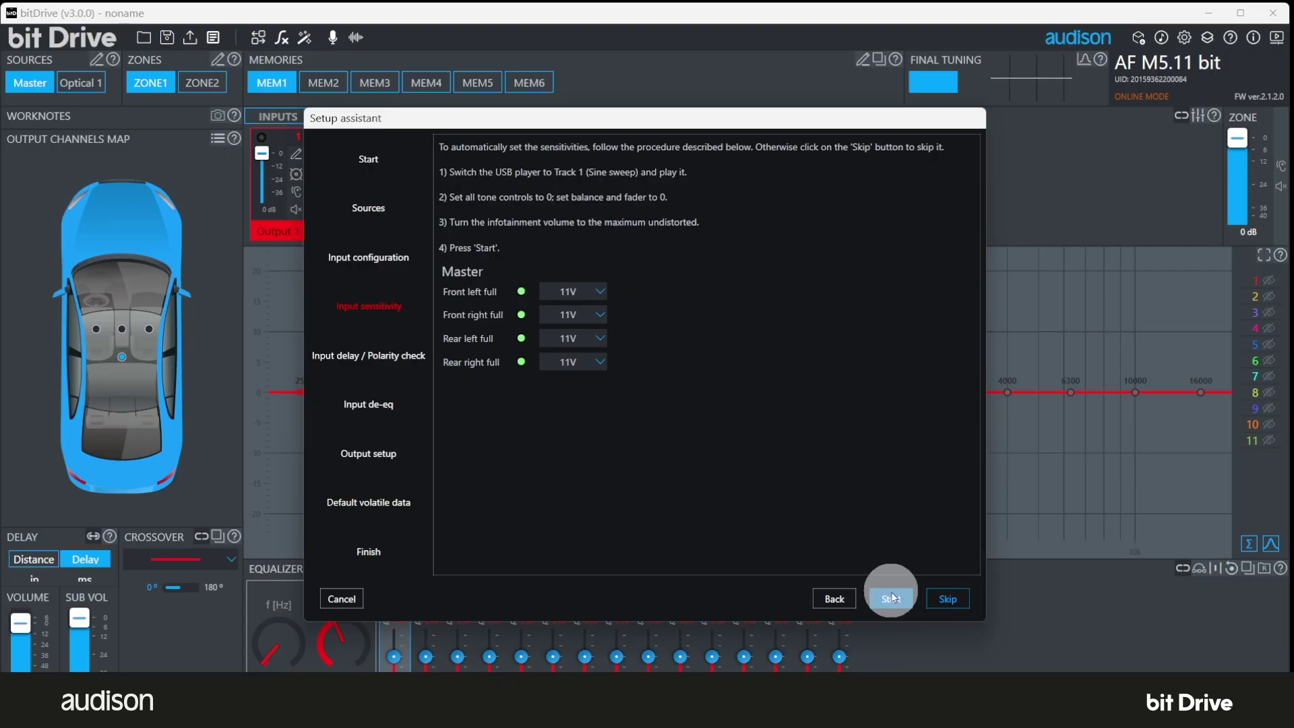
{"action": "left_click", "coordinate": [945, 604]}
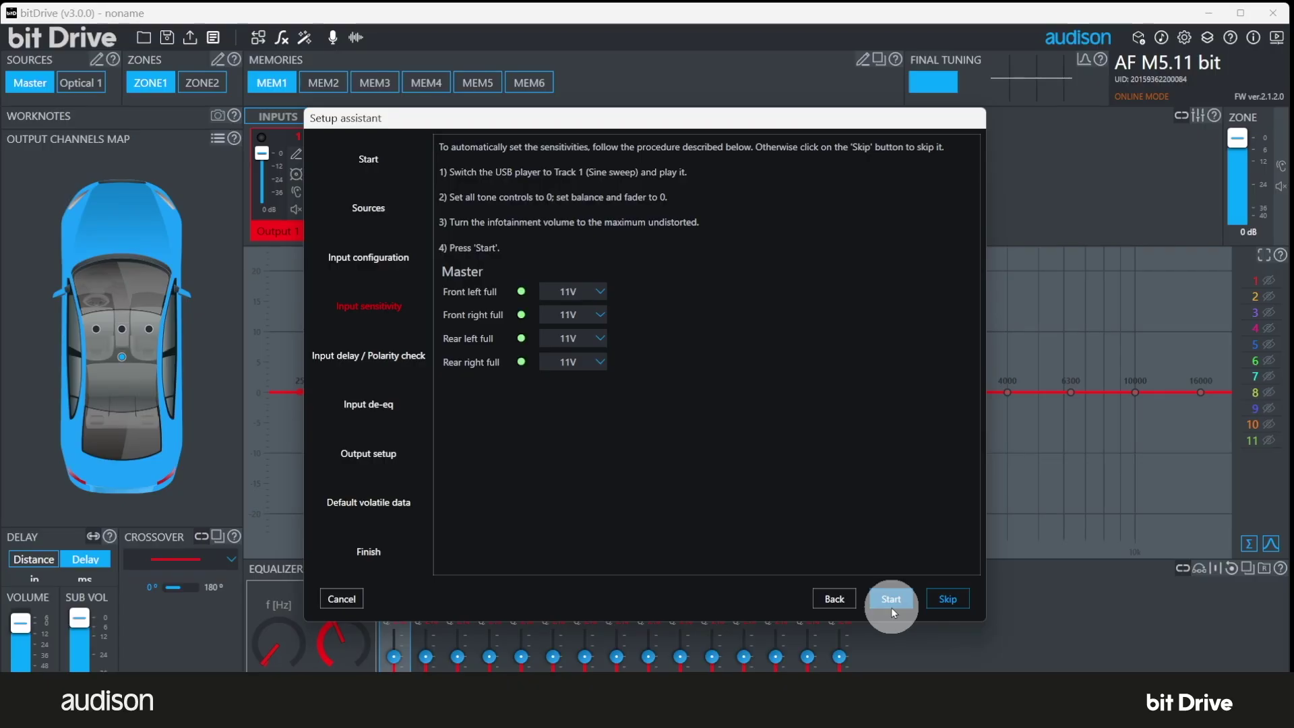
Auto-measure sensitivities (front left 11V, others 10.3V) and proceed to the polarity check
{"action": "left_click", "coordinate": [891, 600]}
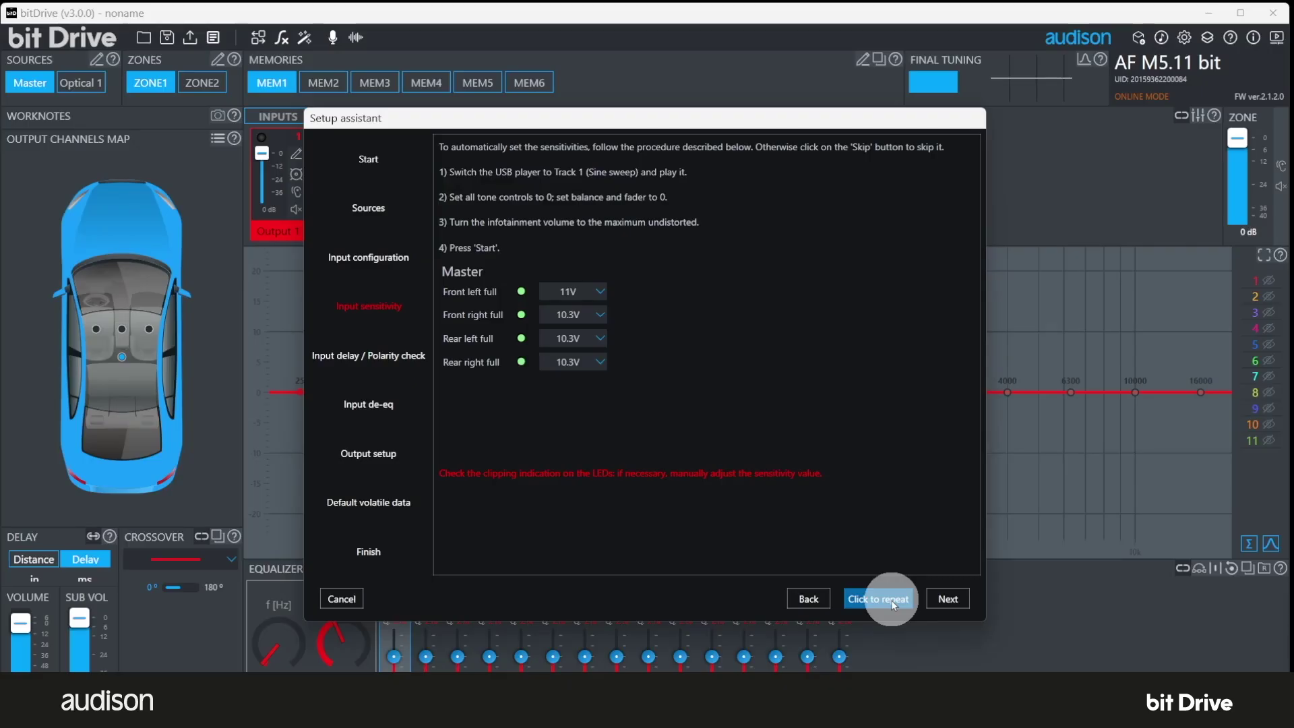
{"action": "left_click", "coordinate": [956, 601]}
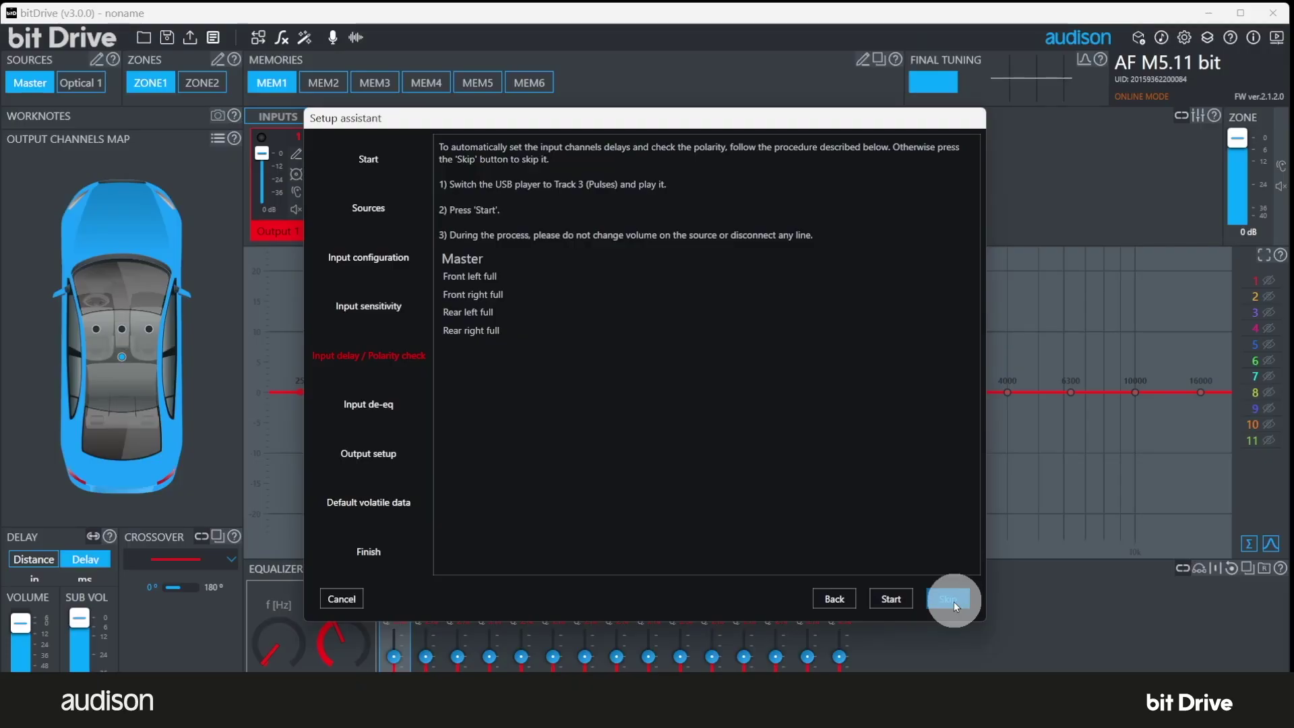
Run the delay/polarity test (fronts 0.95 ms, rears 0 ms, all pass), then go to Input de-eq
{"action": "left_click", "coordinate": [900, 600]}
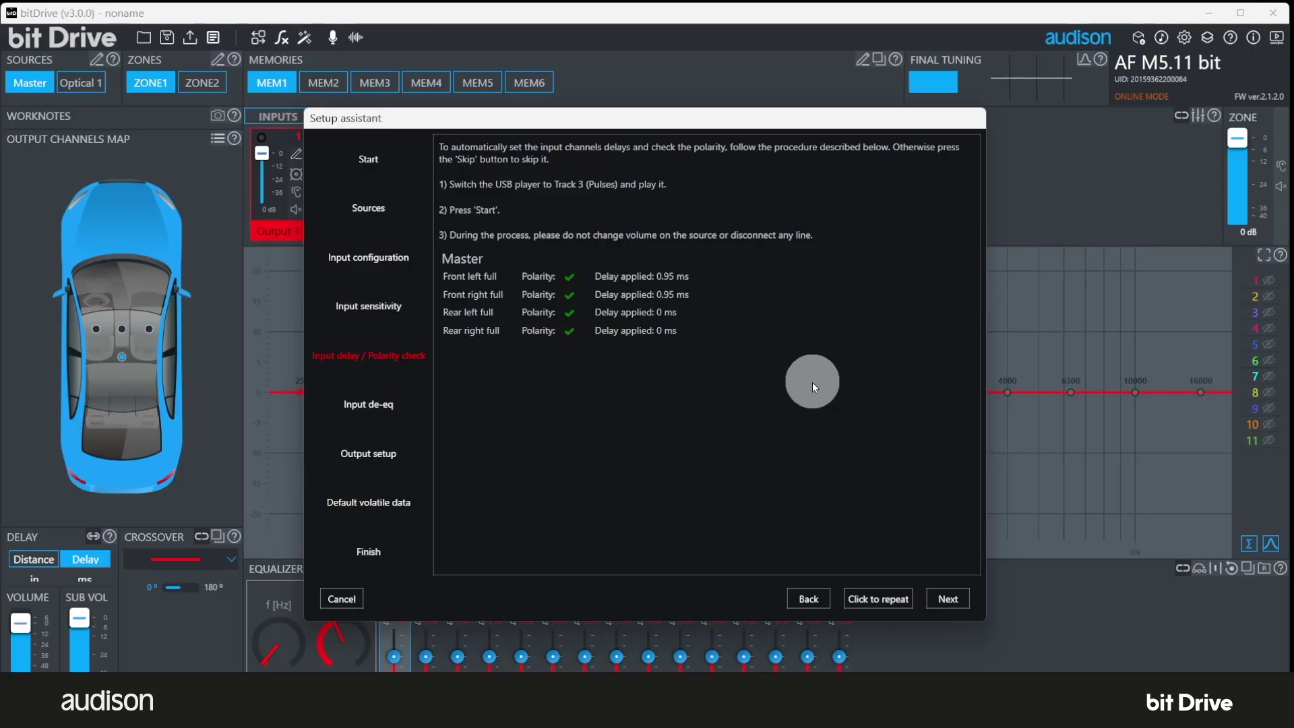
{"action": "left_click", "coordinate": [947, 601]}
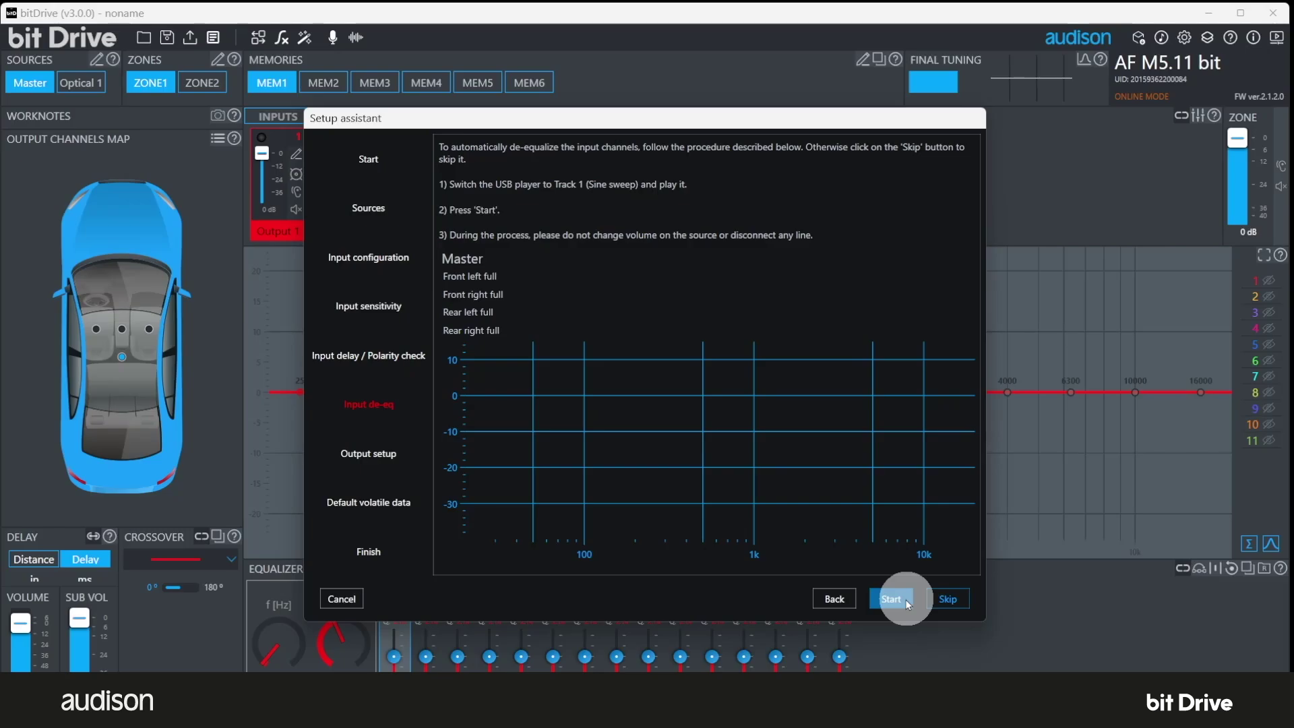
Start de-equalization with the sine sweep playing until all four full channels read Channel processed
{"action": "left_click", "coordinate": [905, 600]}
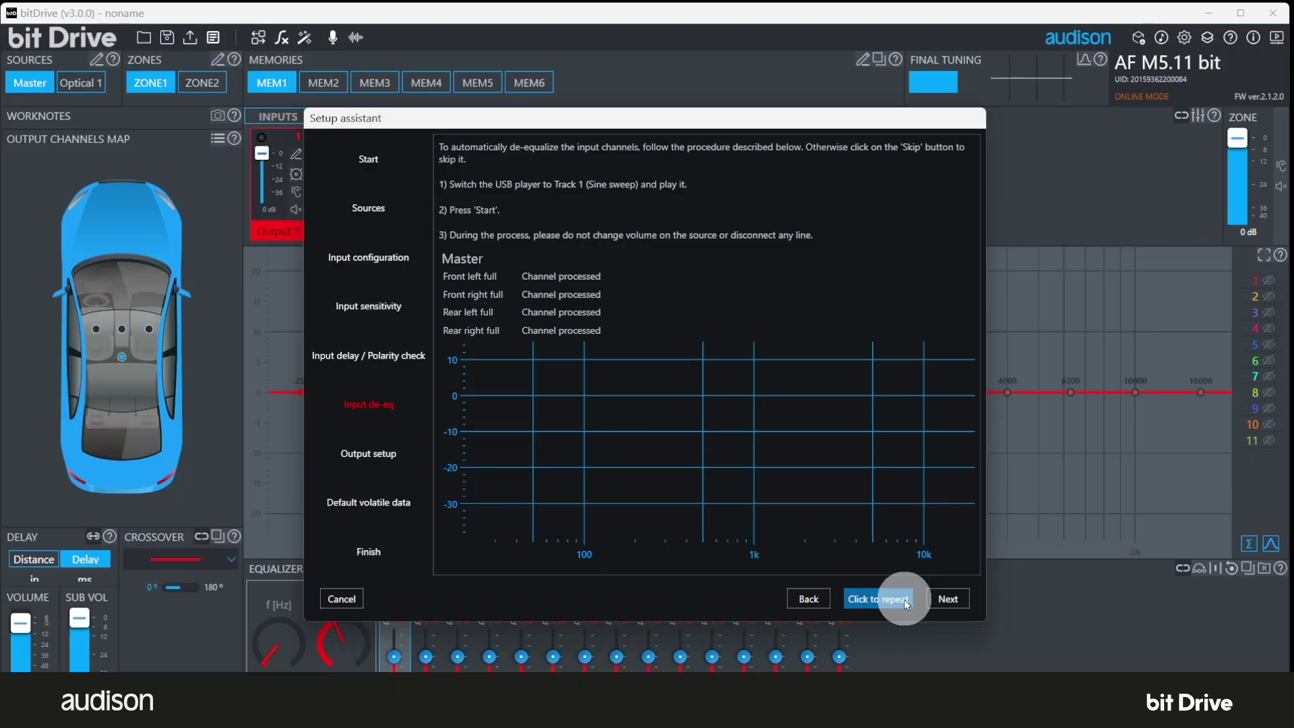
Accept the sine-sweep warning to finish input de-equalization, then apply the front/rear 2-way plus sub preset
{"action": "left_click", "coordinate": [948, 600]}
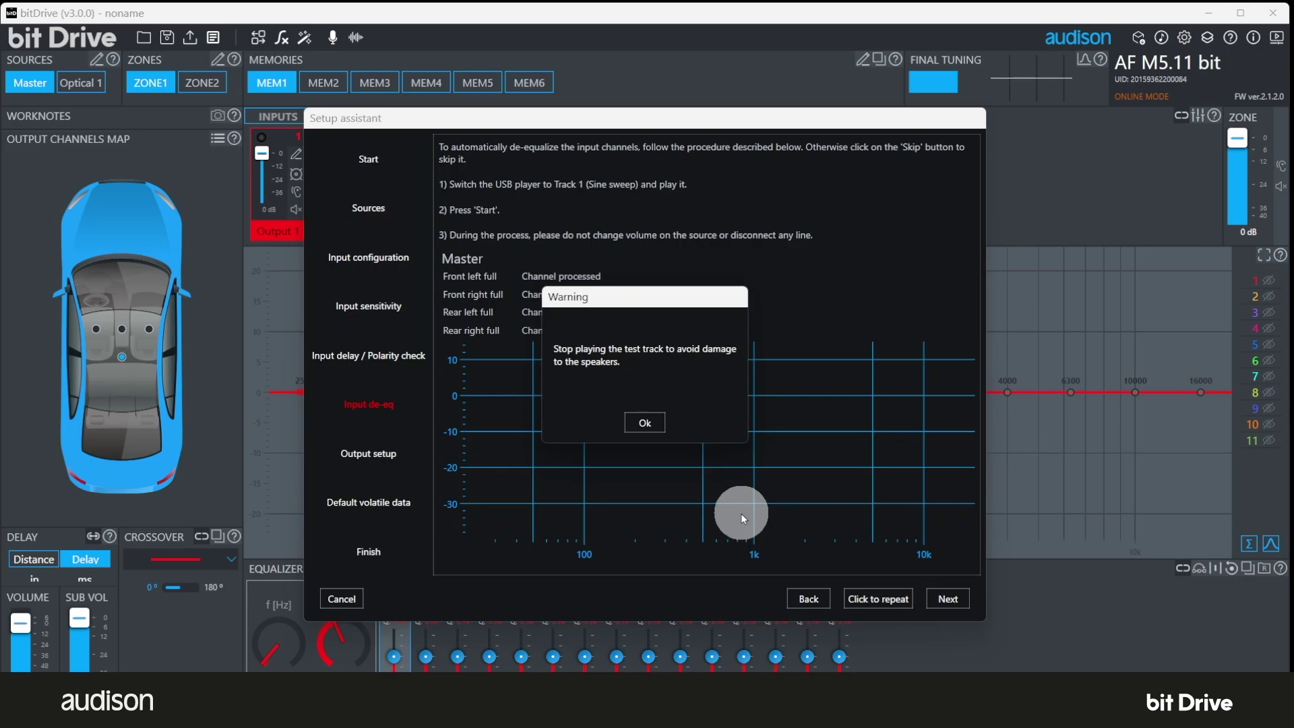
{"action": "left_click", "coordinate": [649, 422]}
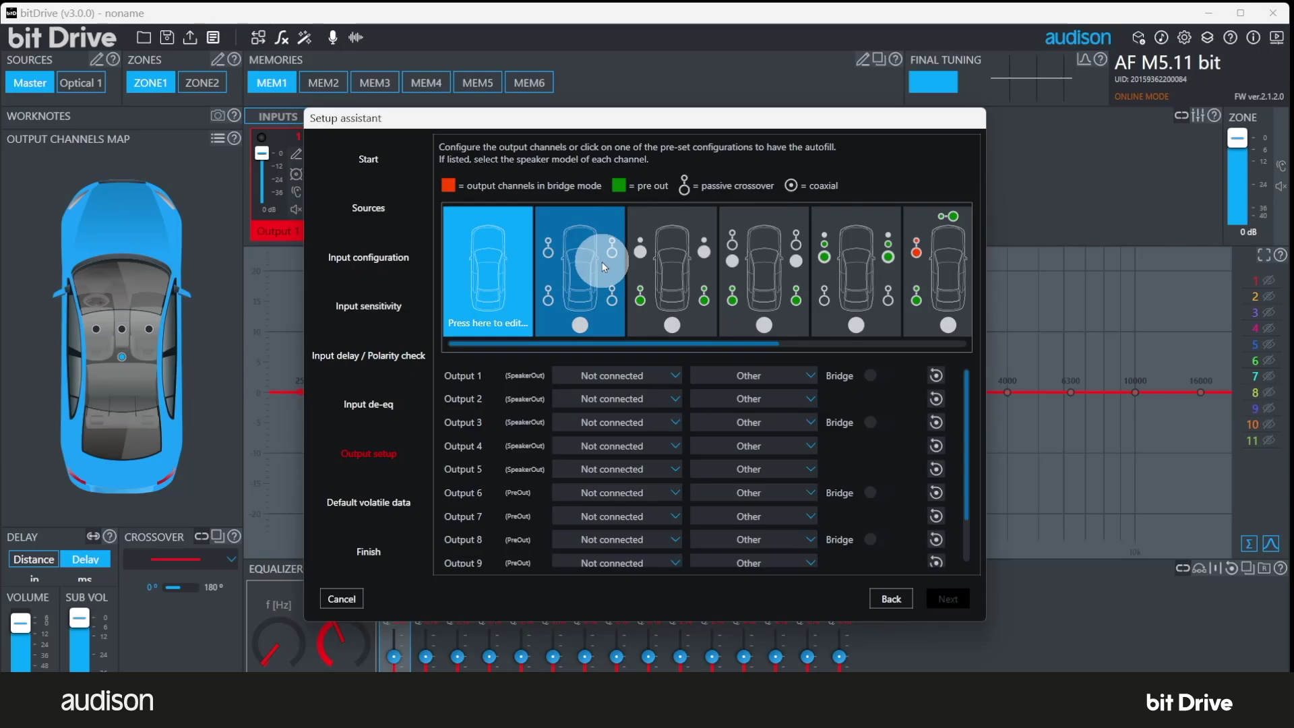
{"action": "left_click", "coordinate": [615, 317]}
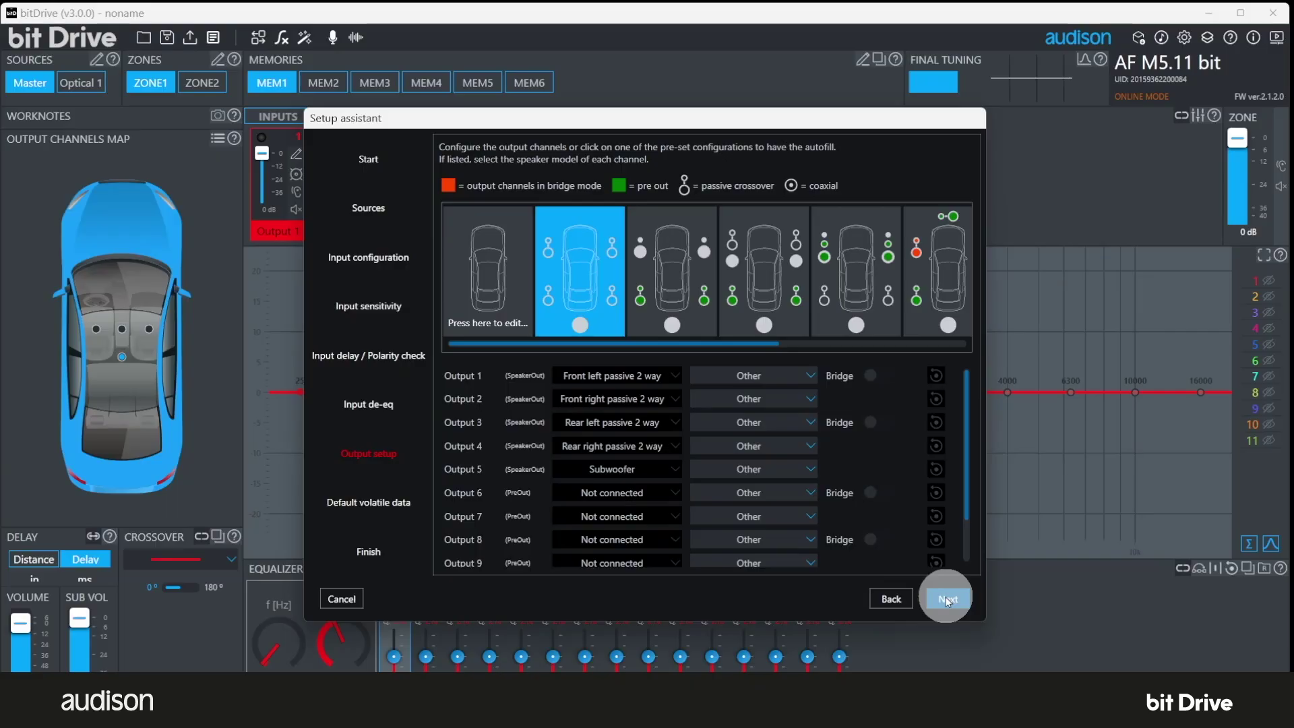
Accept Outputs 1–4 as front/rear passive 2-way and Output 5 as Subwoofer, and continue to Default volatile data
{"action": "left_click", "coordinate": [947, 599]}
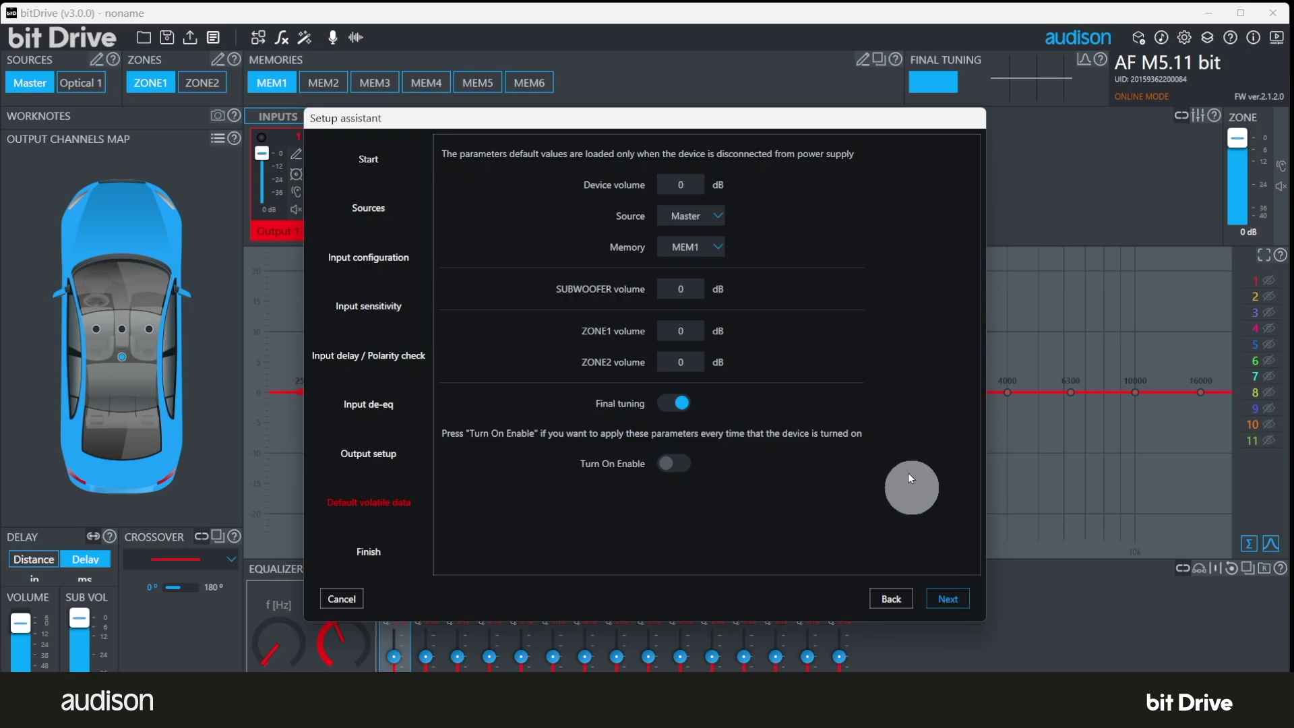
Keep Master as the default source, leaving volumes at 0 dB and memory MEM1
{"action": "left_click", "coordinate": [719, 214]}
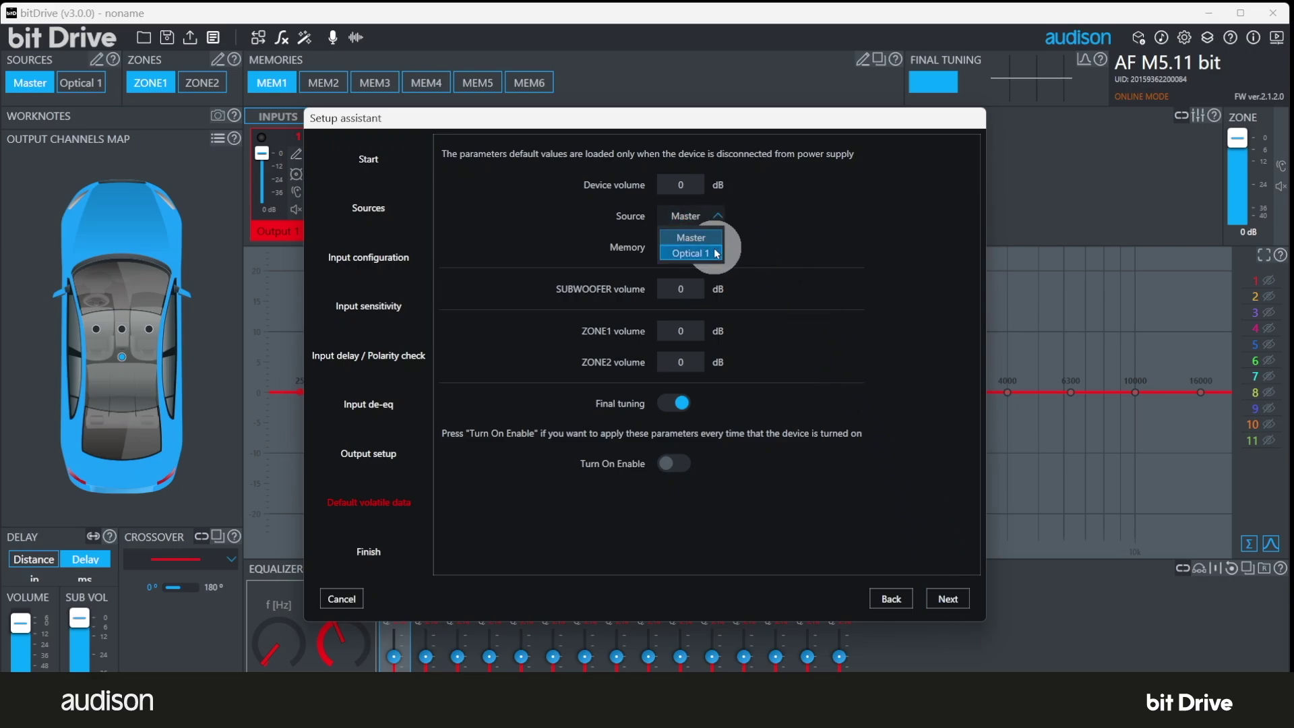
{"action": "left_click", "coordinate": [720, 236]}
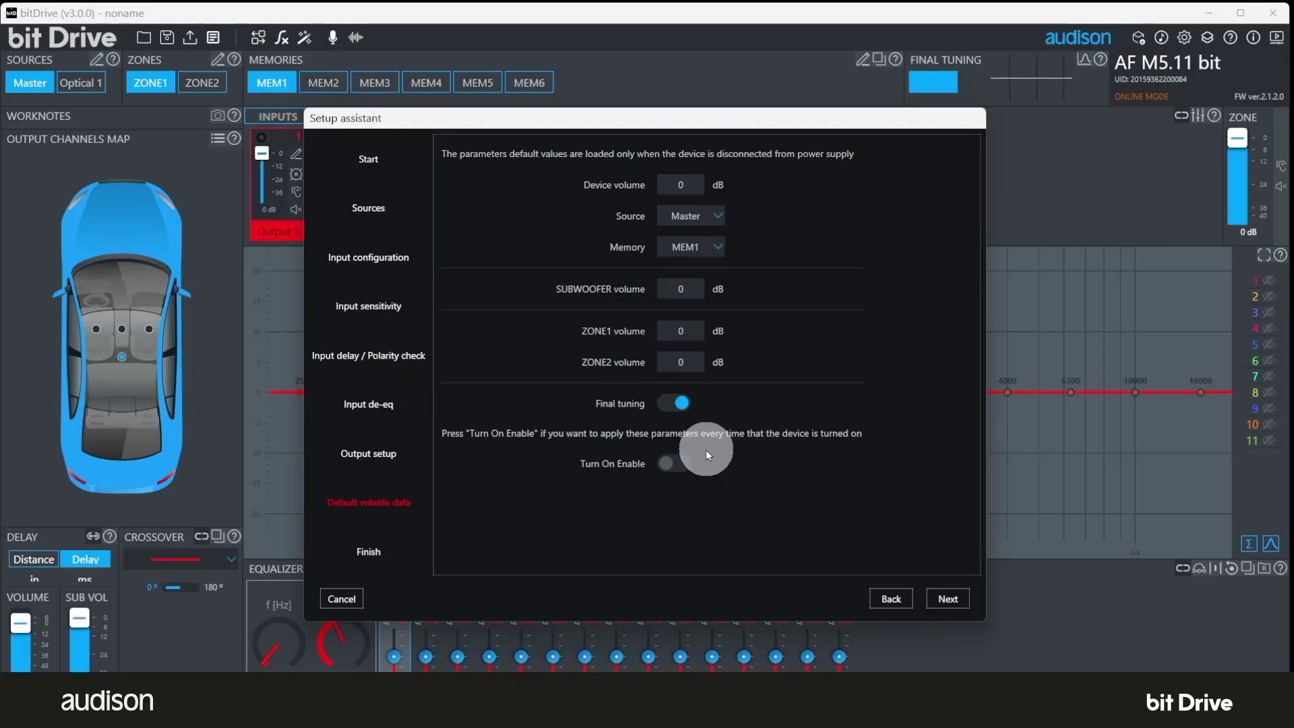
Close the completed assistant to show outputs FL, FR, RL, RR 2WAY and SUB, then begin finalizing
{"action": "left_click", "coordinate": [960, 596]}
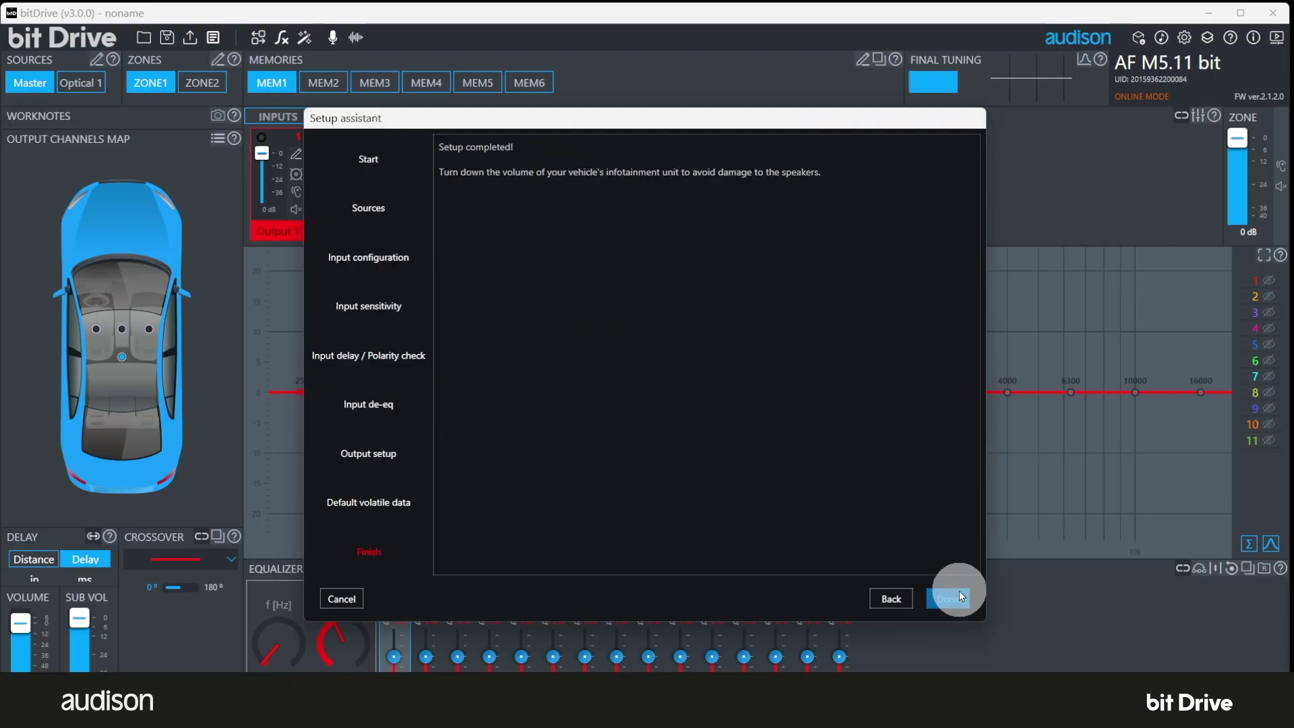
{"action": "left_click", "coordinate": [959, 595]}
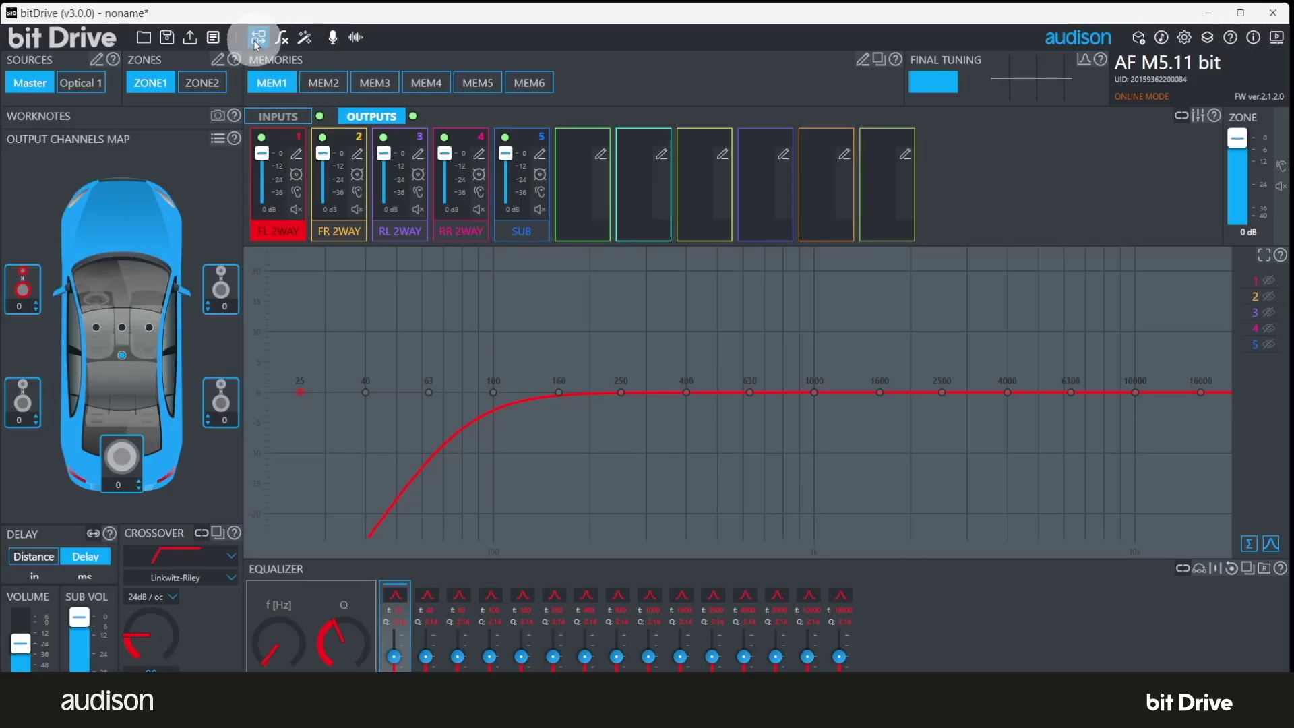
{"action": "left_click", "coordinate": [191, 41]}
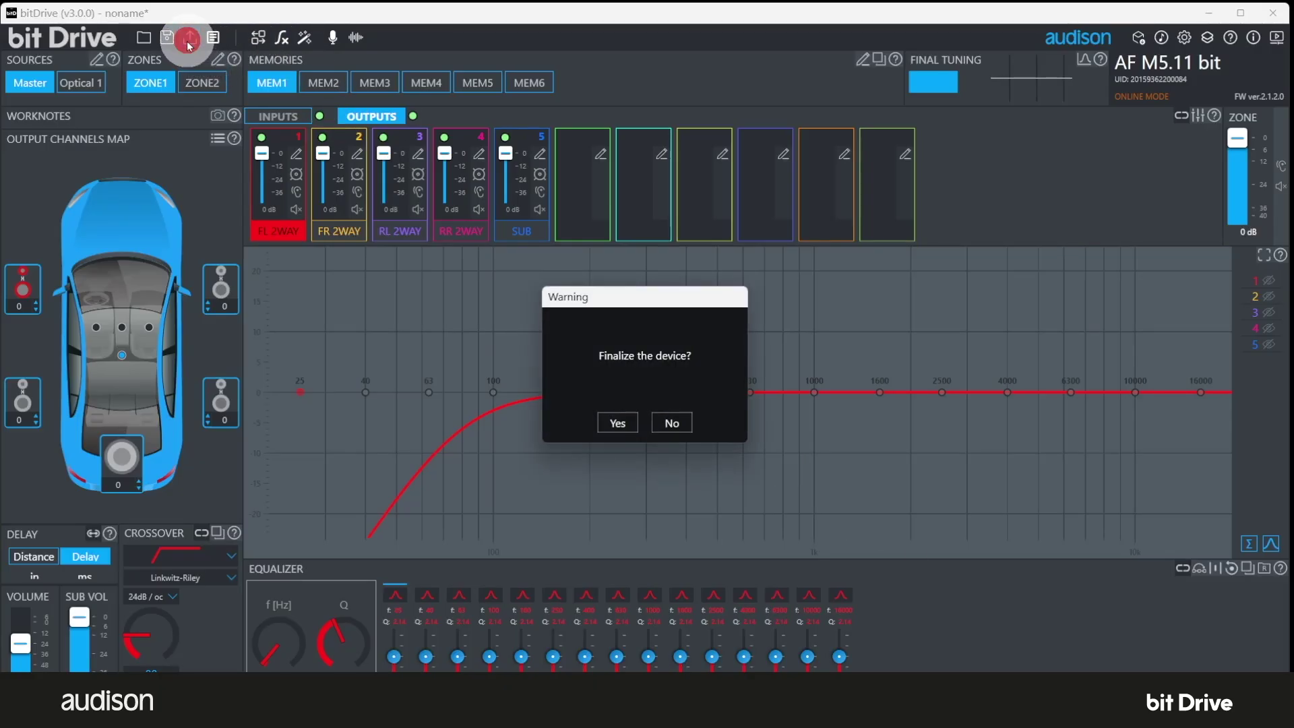
Confirm finalizing the AF M5.11 bit and dismiss the device-finalized notice
{"action": "left_click", "coordinate": [621, 423]}
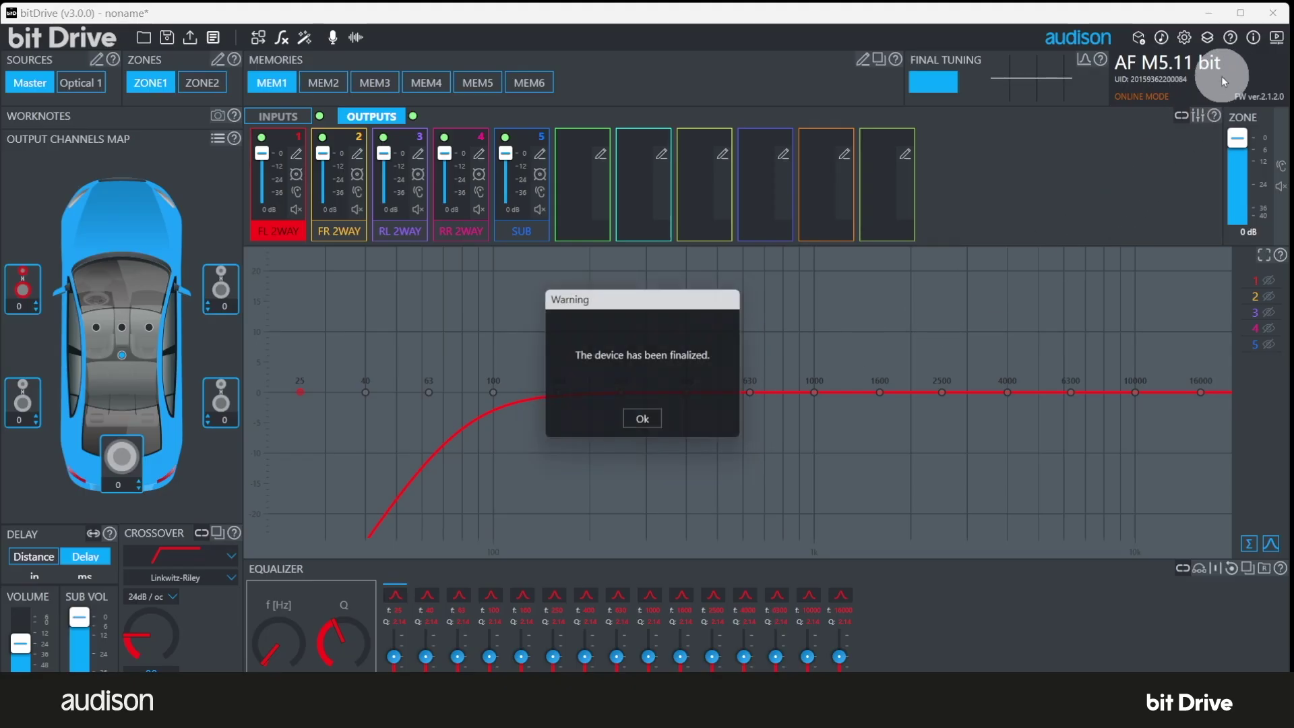
{"action": "left_click", "coordinate": [658, 422]}
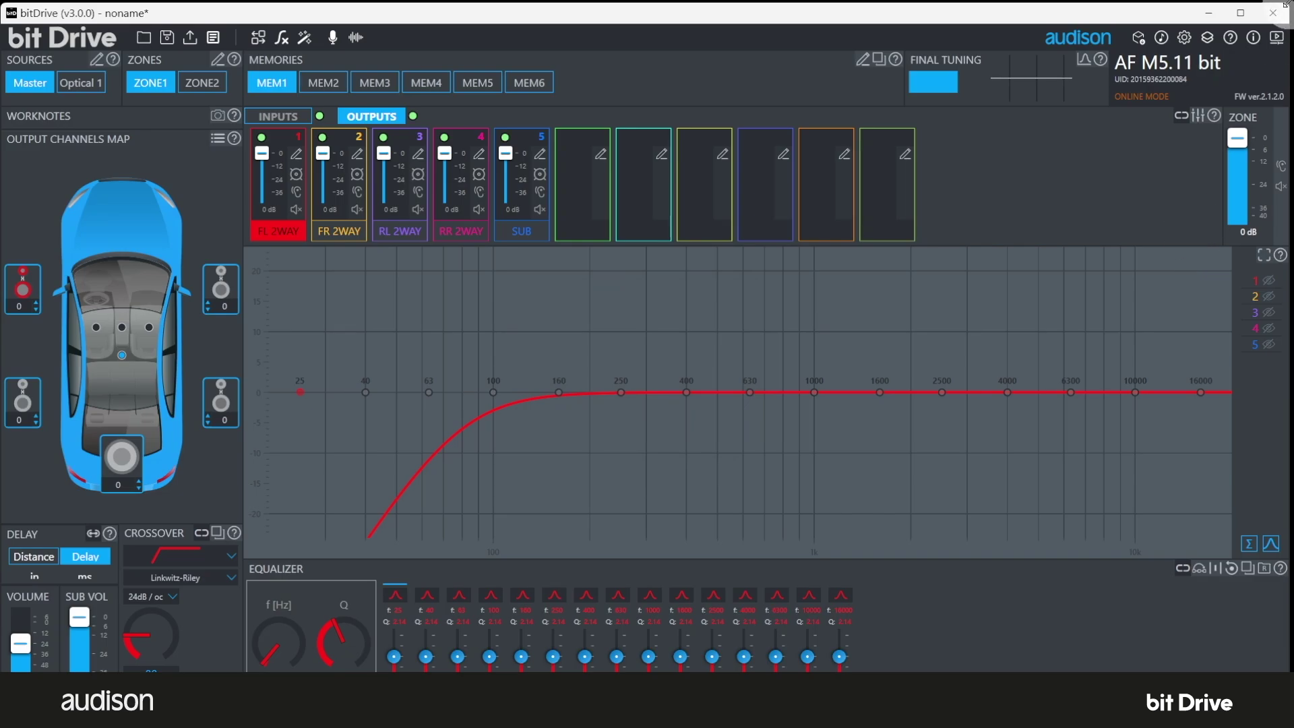